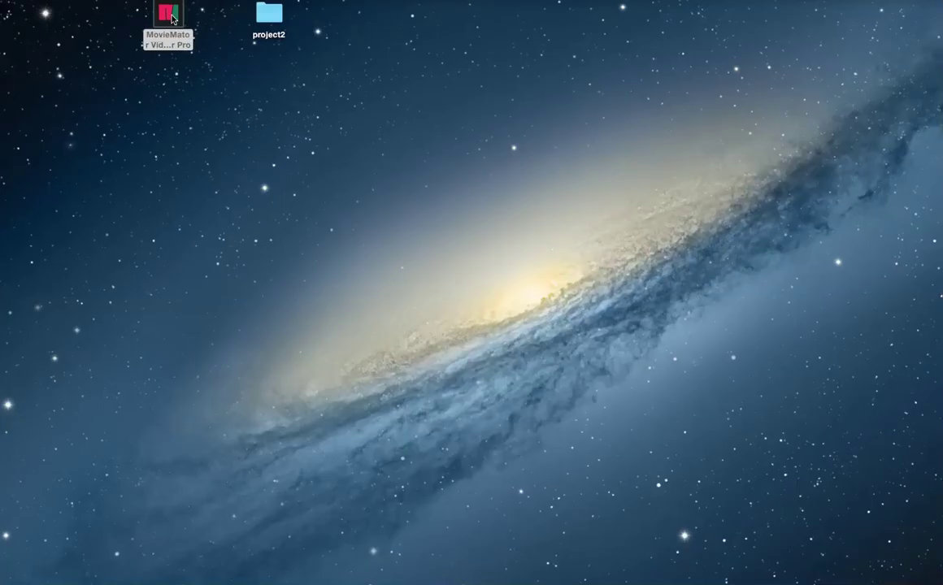
Step: Launch MovieMator Video Editor Pro, then move its main window left and enlarge it
double_click(172, 18)
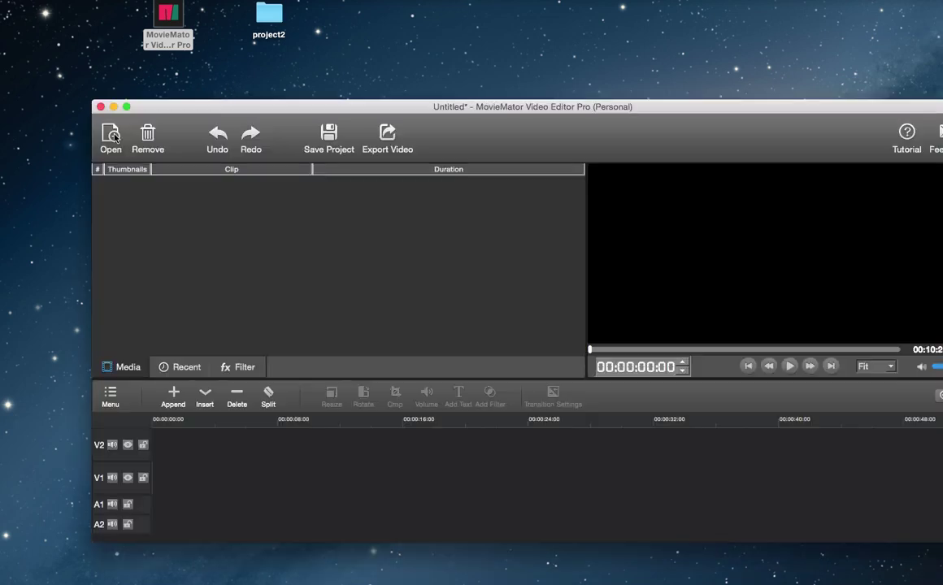
left_click_drag(281, 104, 218, 96)
left_click_drag(23, 92, 6, 63)
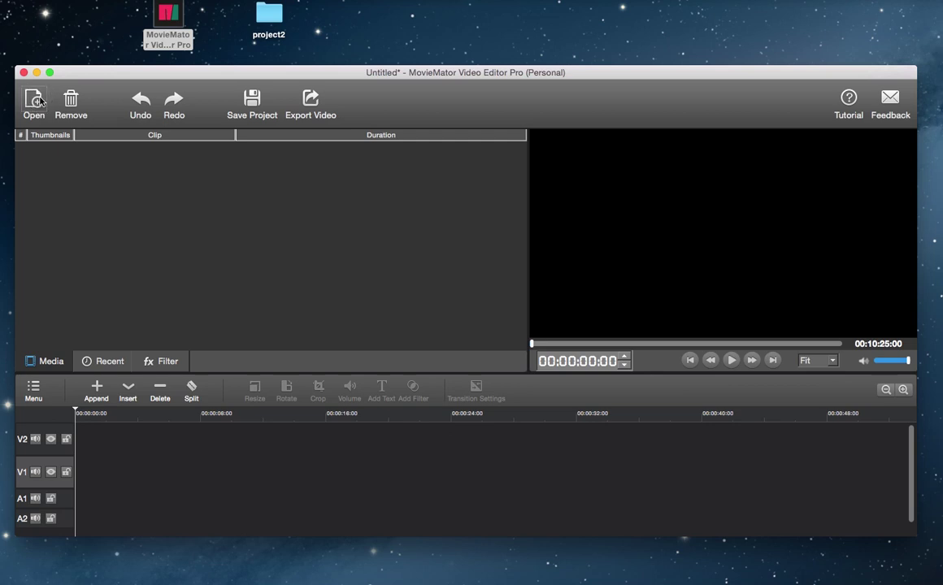
Step: Import the 12002.mp4 video from the project2 folder into the media list
left_click(34, 101)
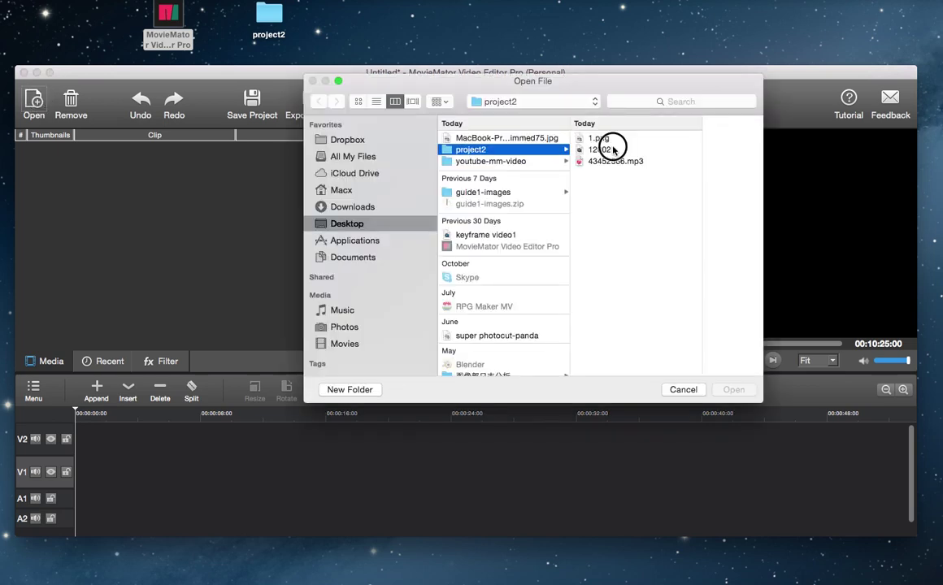
left_click(614, 150)
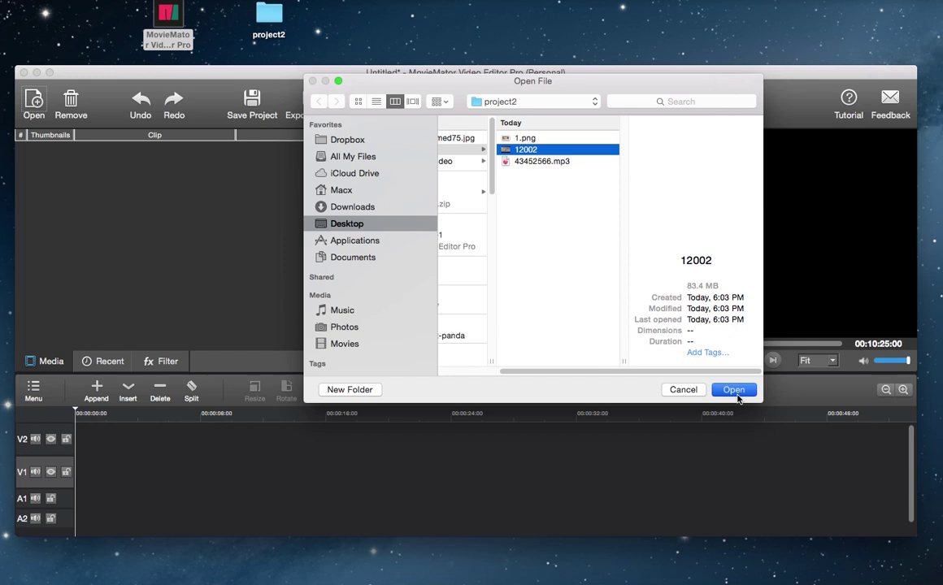
left_click(735, 392)
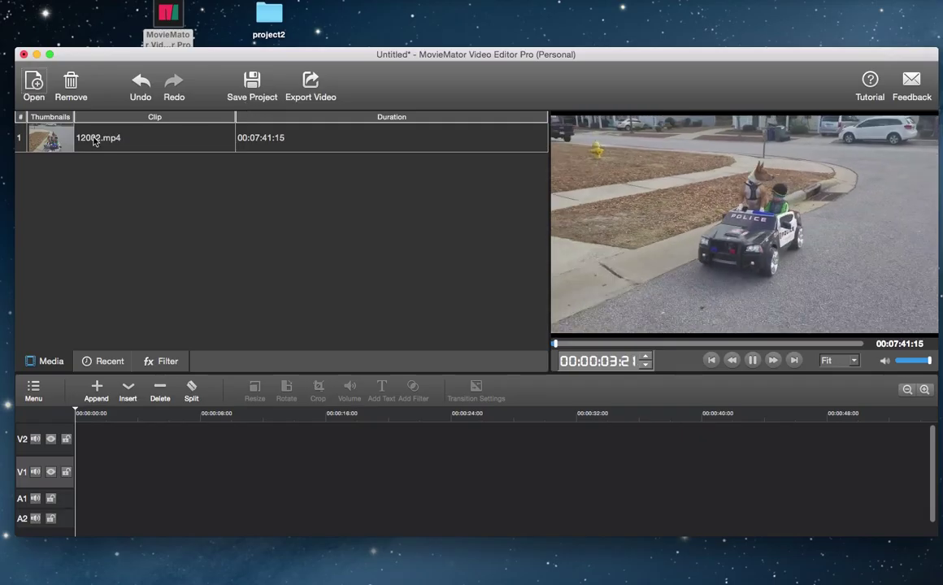
Step: Place 12002.mp4 on the V2 track and split it at 00:00:06:12
left_click_drag(94, 140, 81, 437)
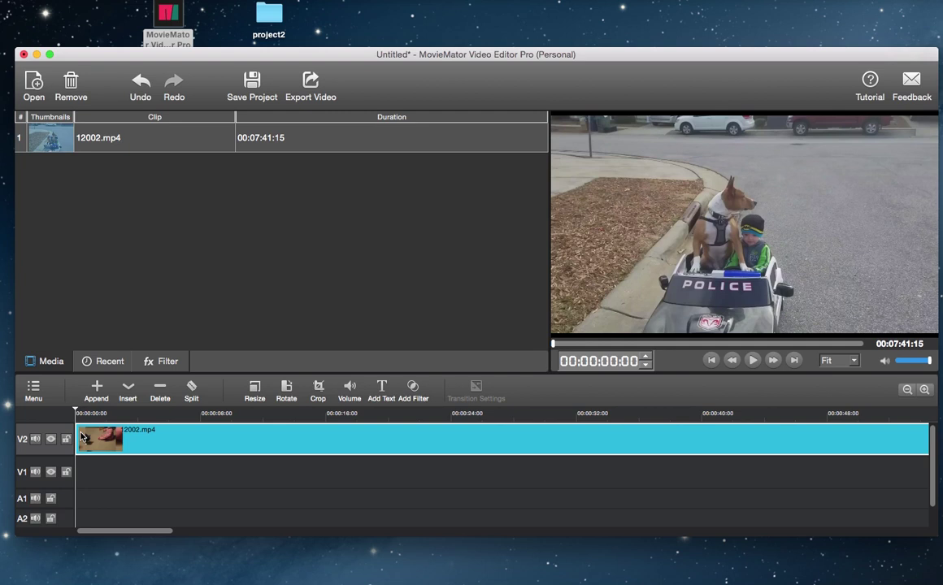
left_click(179, 413)
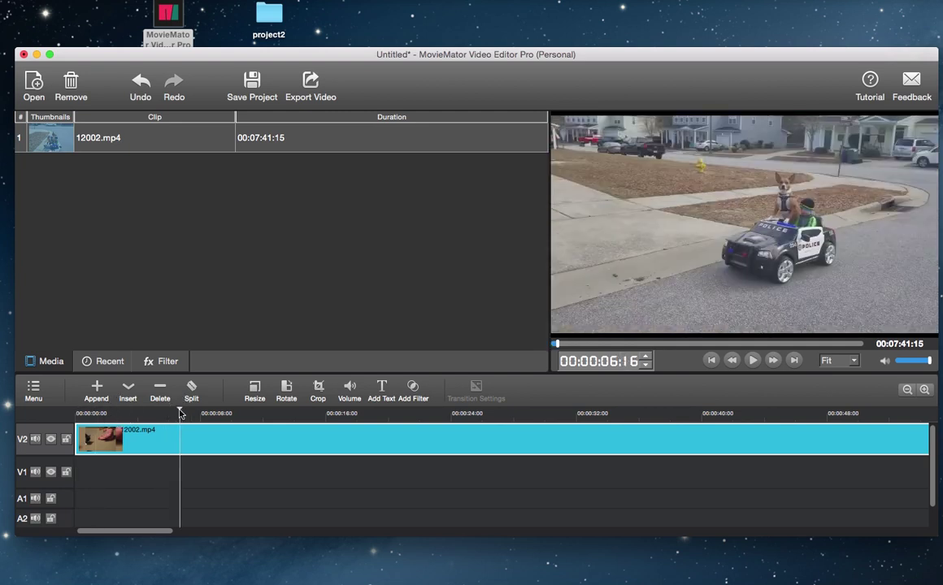
left_click(647, 366)
left_click(647, 366)
left_click(647, 366)
left_click(646, 365)
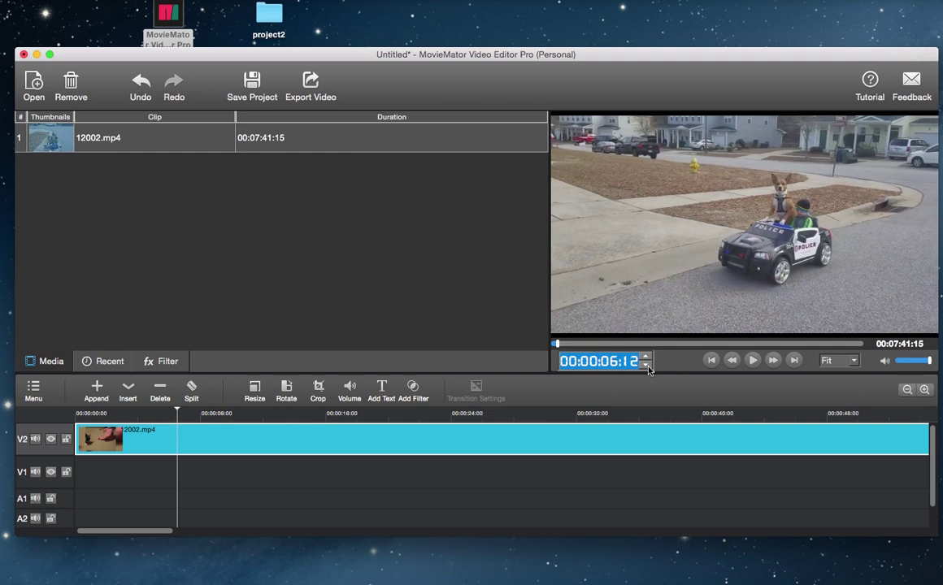
left_click(192, 389)
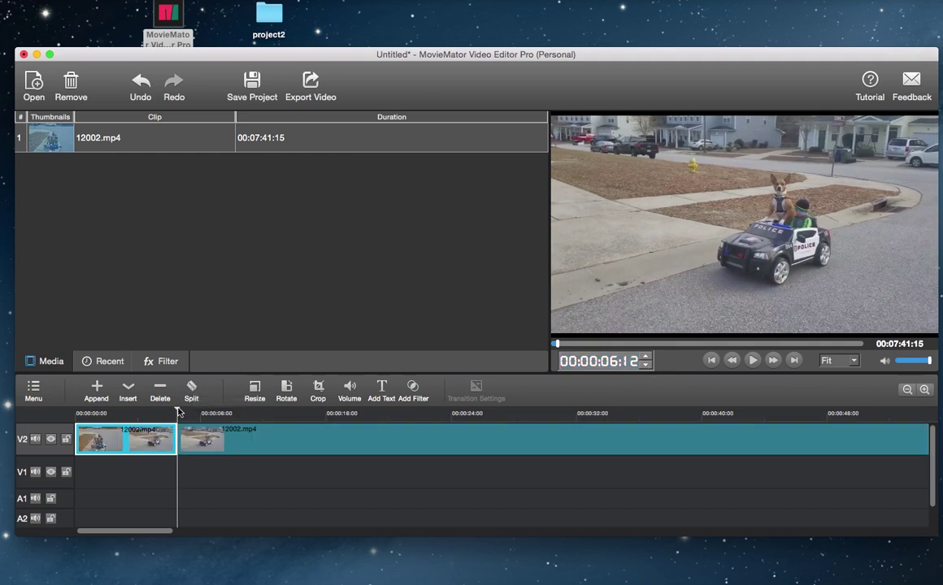
Step: Split the V2 clip further at 00:00:12:21, 00:00:20:03 and 00:00:28:04
left_click(269, 413)
left_click_drag(268, 412, 280, 414)
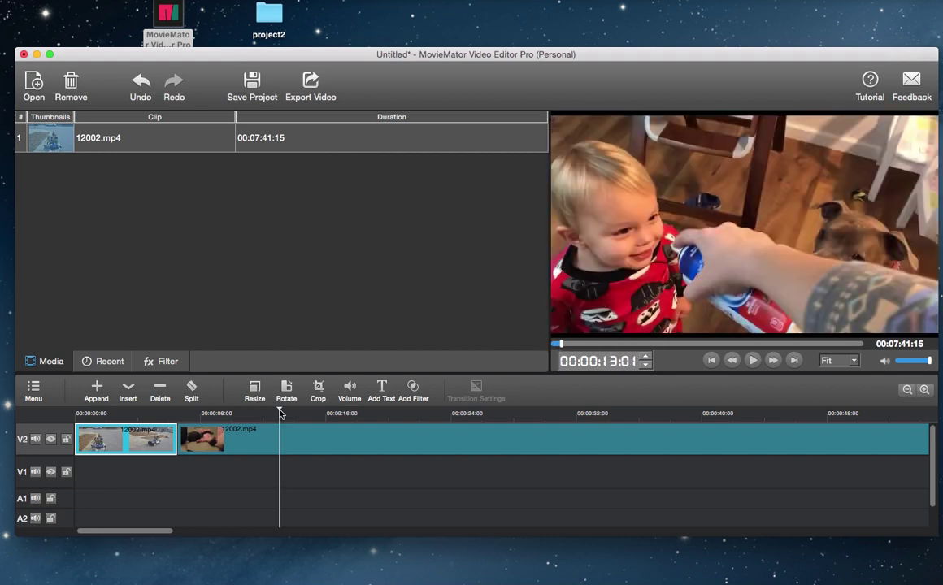
left_click(645, 366)
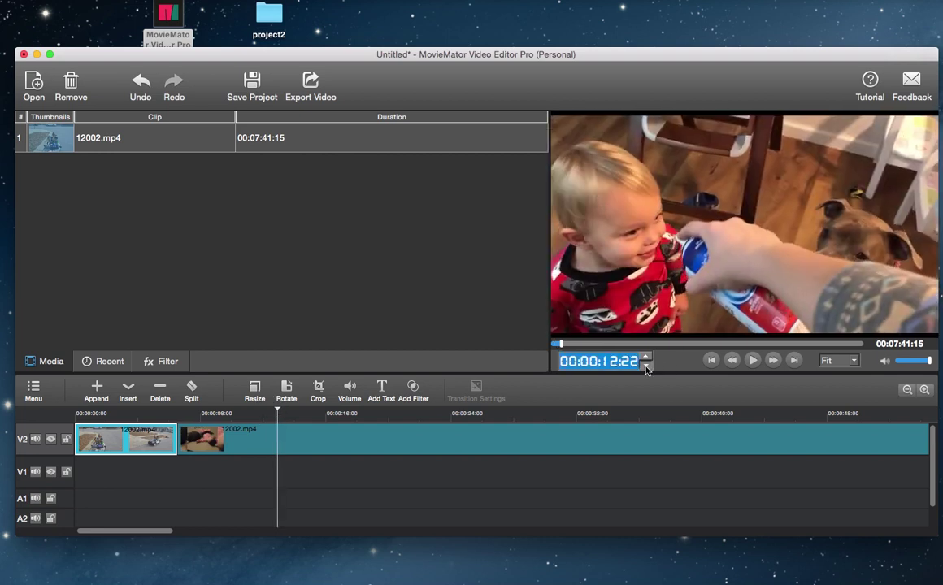
left_click(645, 366)
left_click(191, 391)
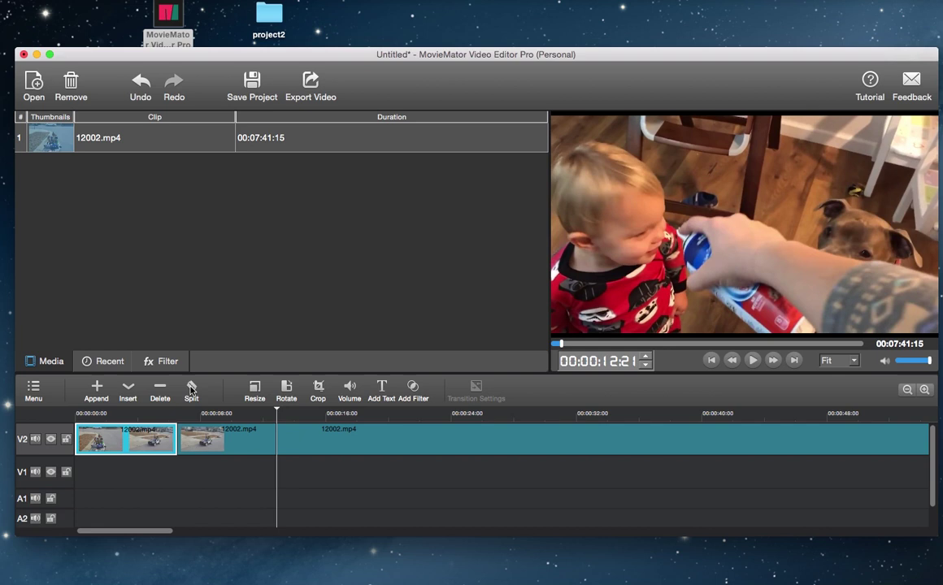
left_click(379, 413)
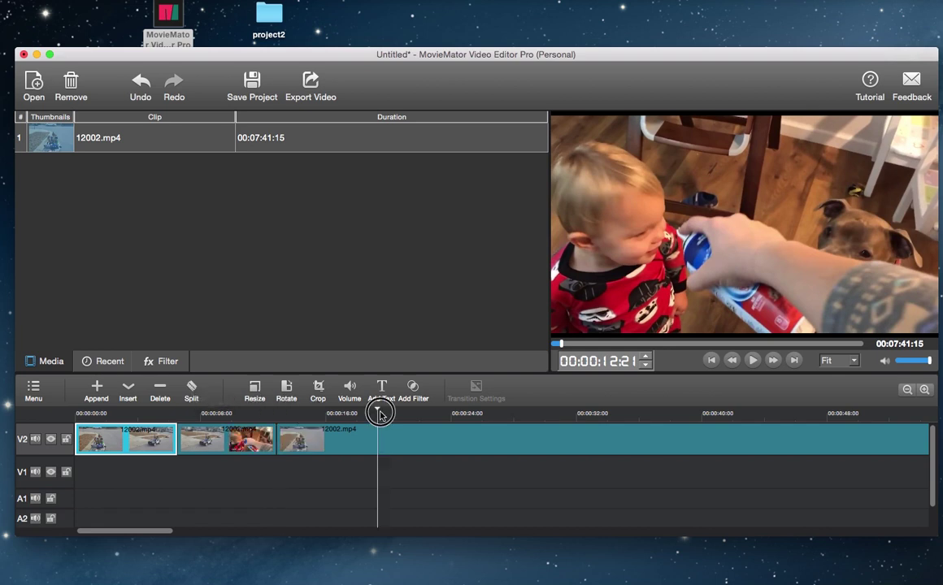
left_click_drag(379, 413, 390, 414)
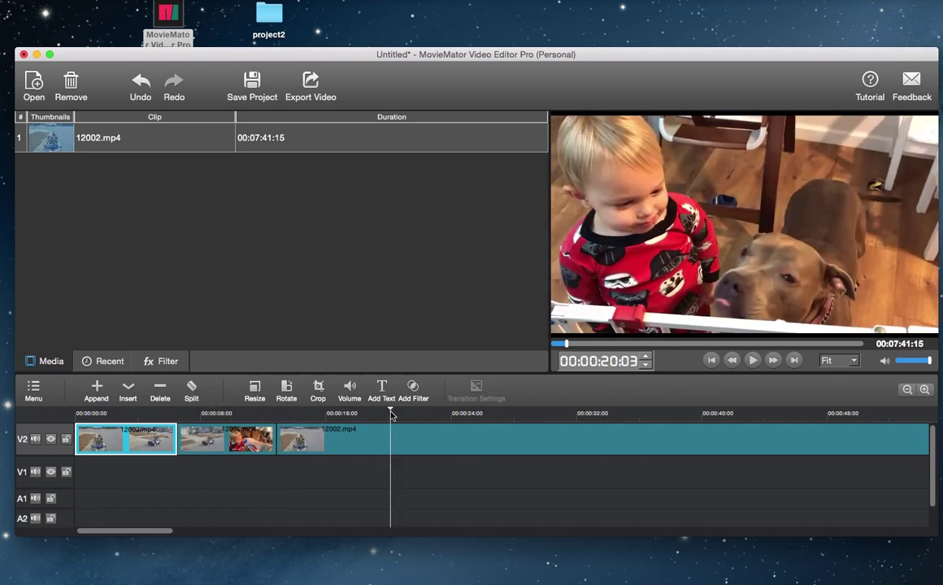
left_click(193, 389)
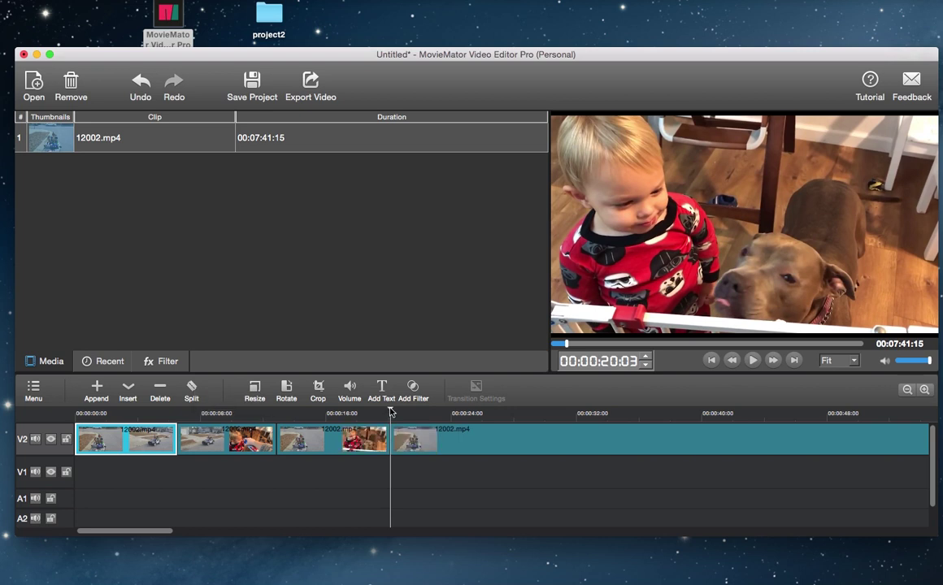
left_click_drag(388, 413, 515, 411)
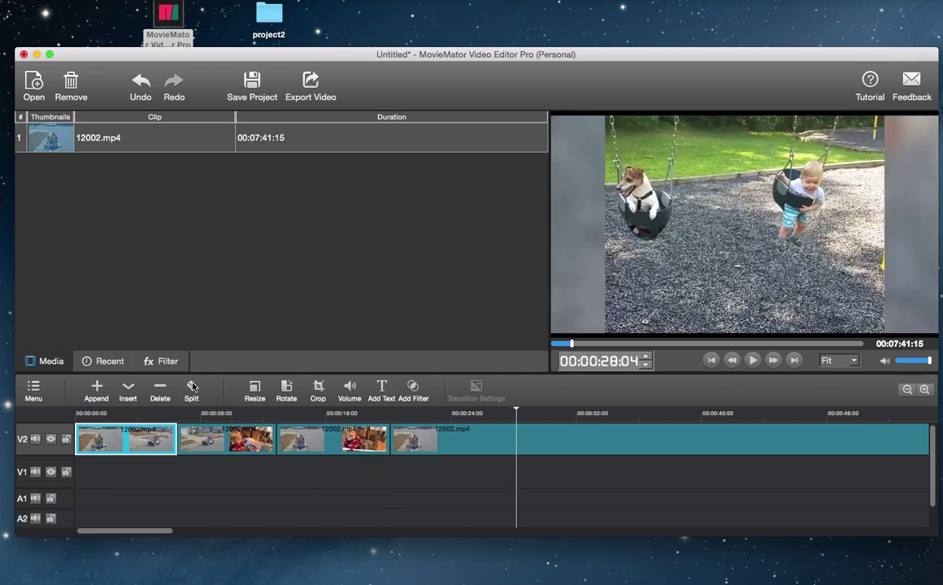
left_click(193, 387)
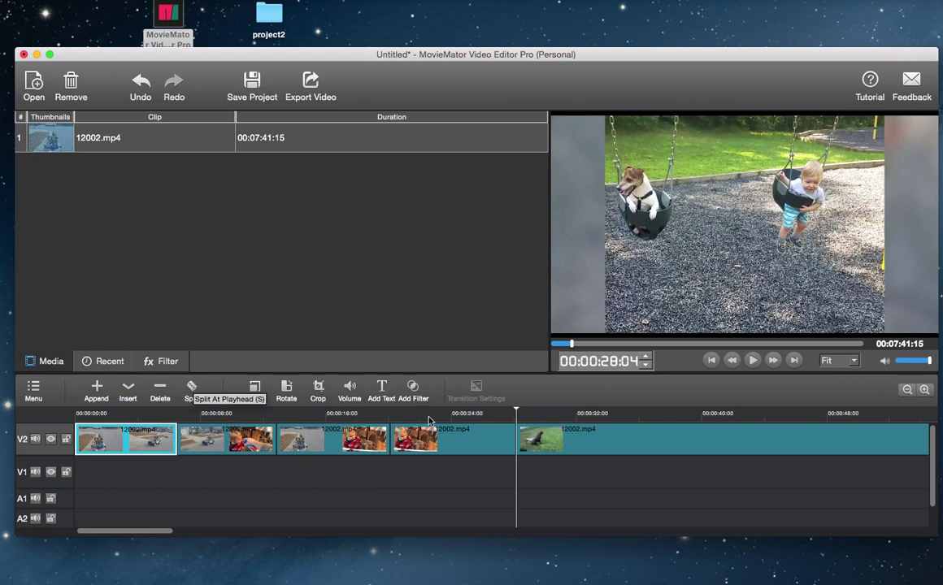
Step: Delete the last V2 clip, then ripple-delete the second clip so no gap remains
left_click(598, 444)
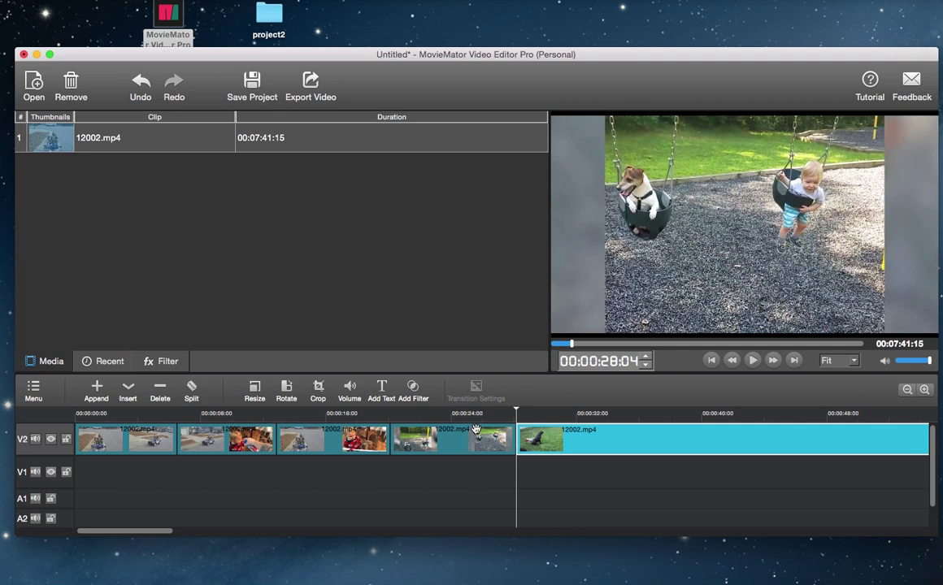
left_click(160, 390)
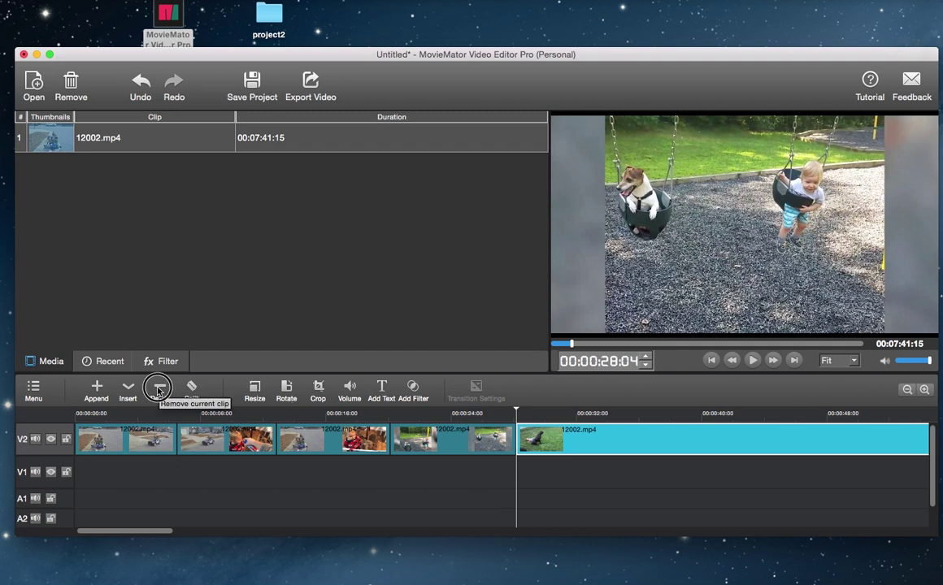
left_click(219, 438)
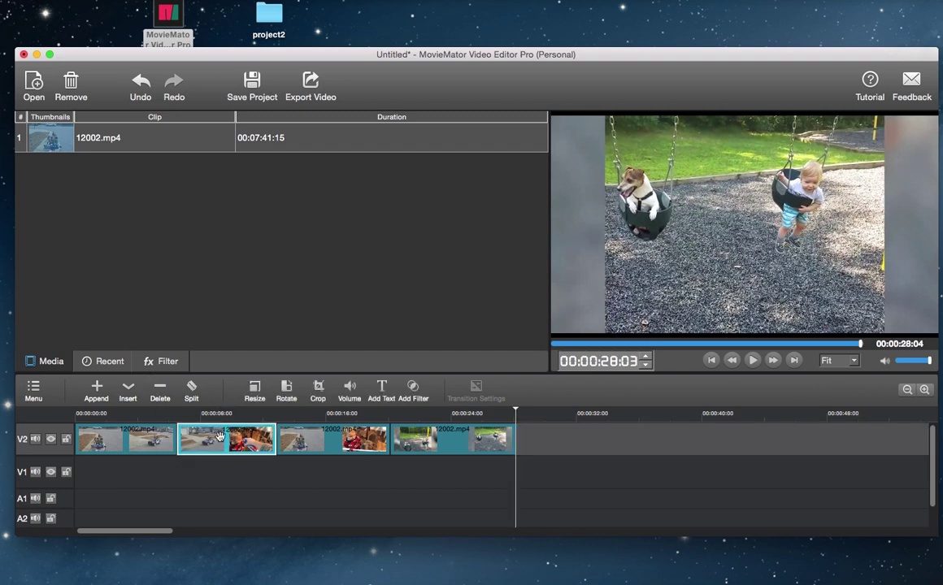
left_click(161, 390)
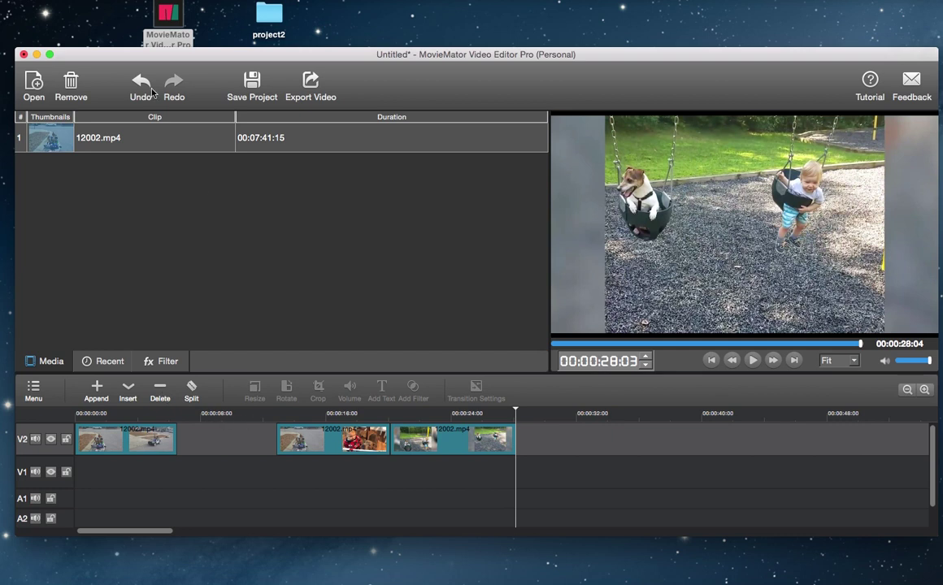
left_click(140, 83)
right_click(223, 439)
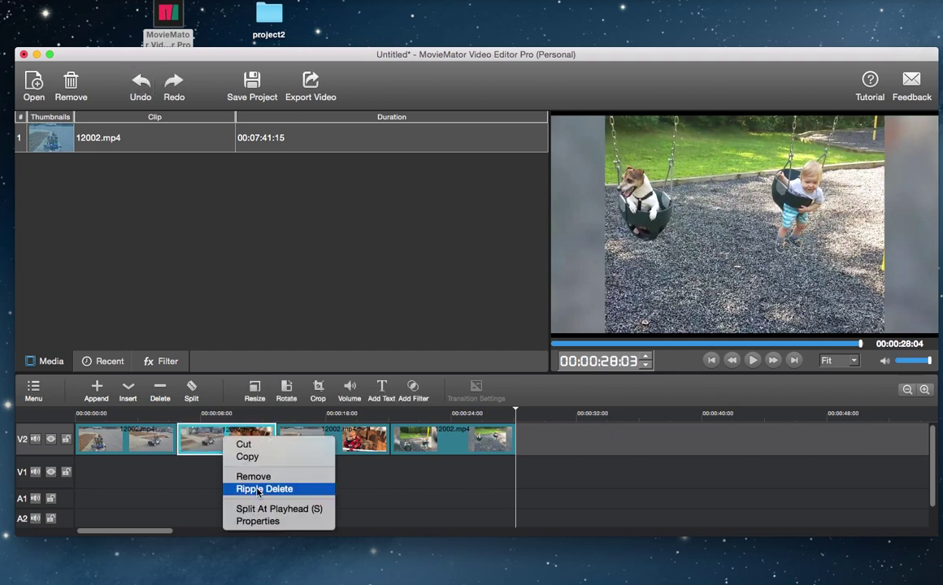
left_click(259, 489)
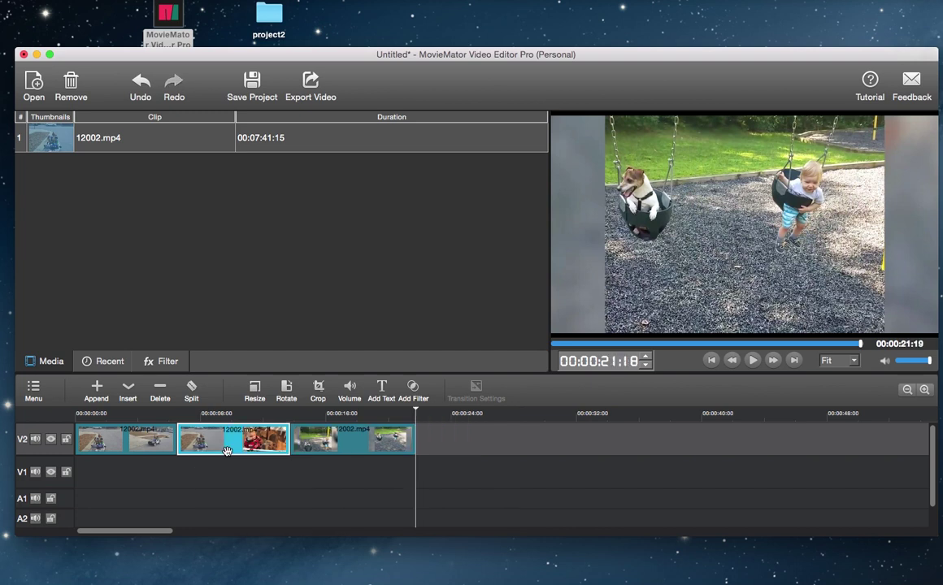
Step: Slide the second V2 clip left until it overlaps the first clip's end
left_click_drag(227, 451, 159, 441)
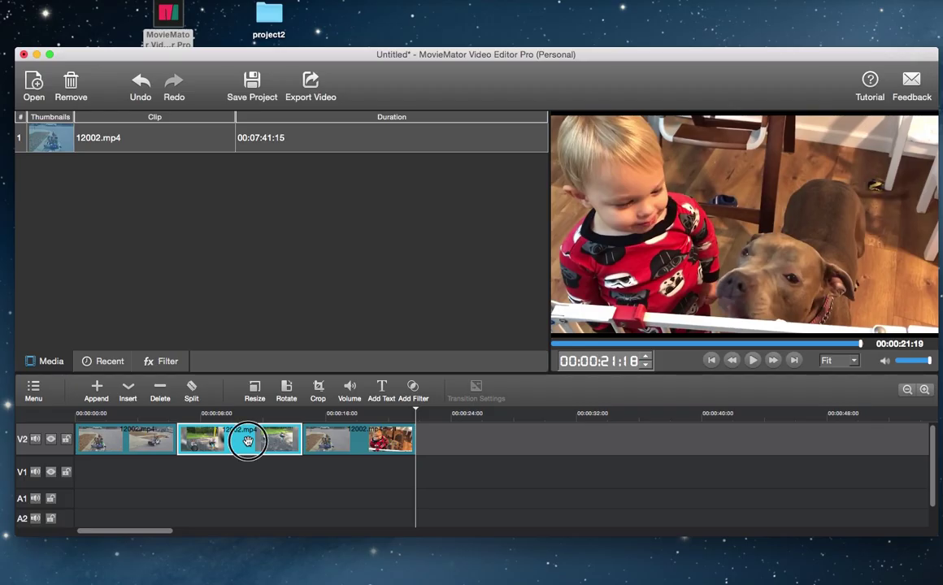
left_click_drag(231, 439, 222, 439)
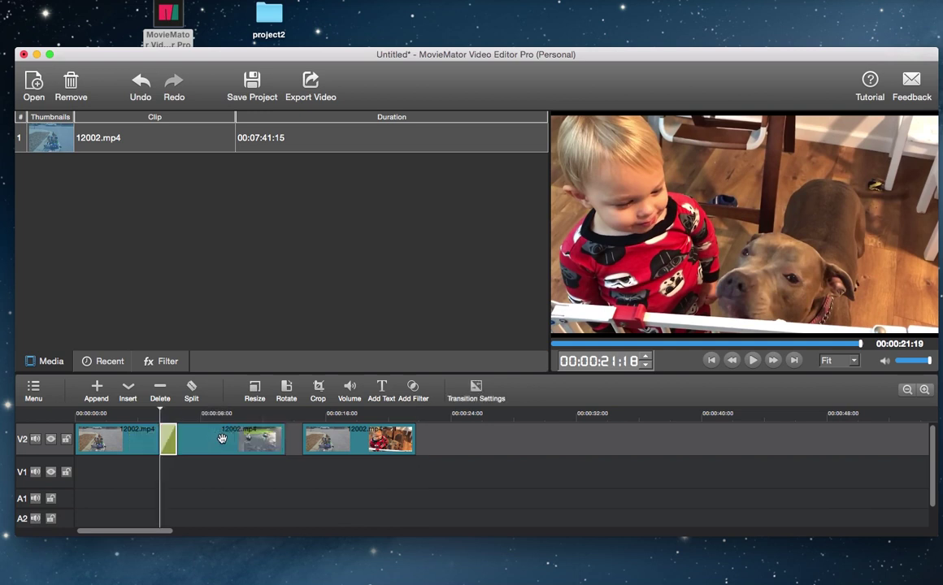
Step: Set the first transition to Barn Door Diagonal SW-NE, 51% softness, 00:00:01:05 duration
right_click(167, 437)
left_click(181, 444)
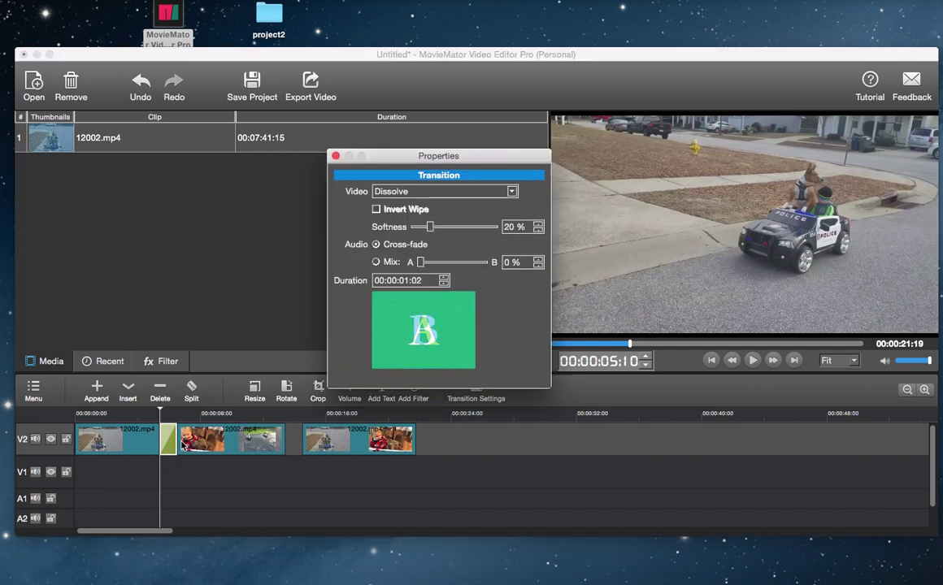
left_click(431, 193)
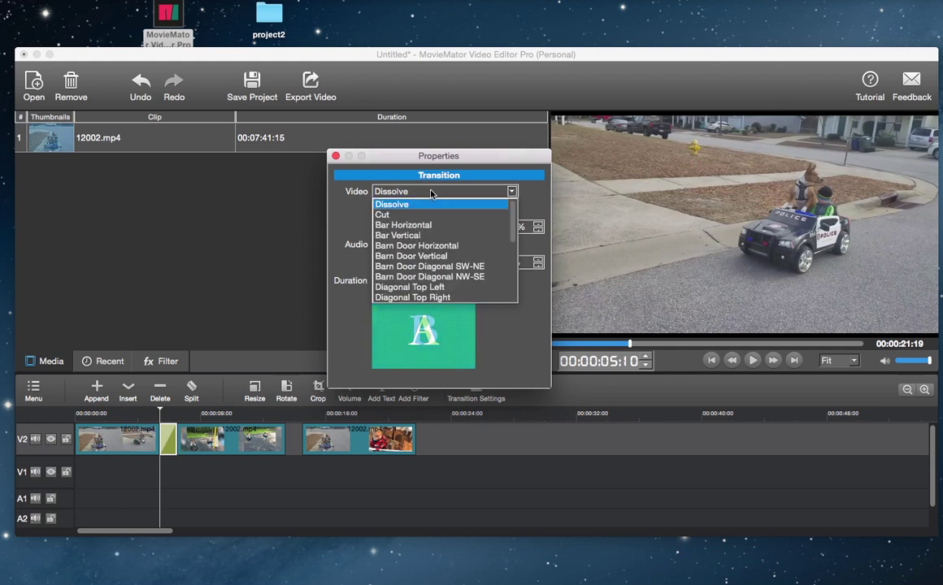
left_click(431, 267)
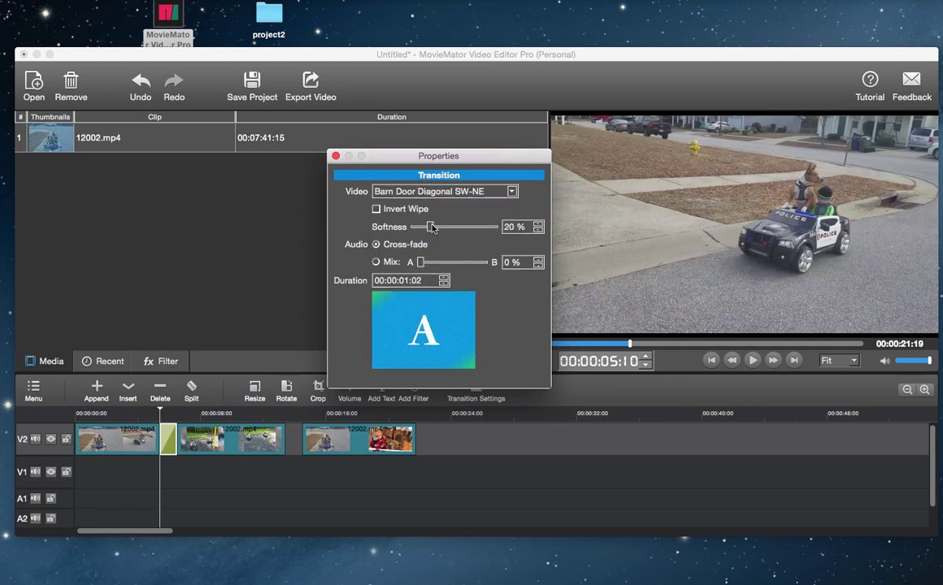
left_click_drag(430, 227, 457, 227)
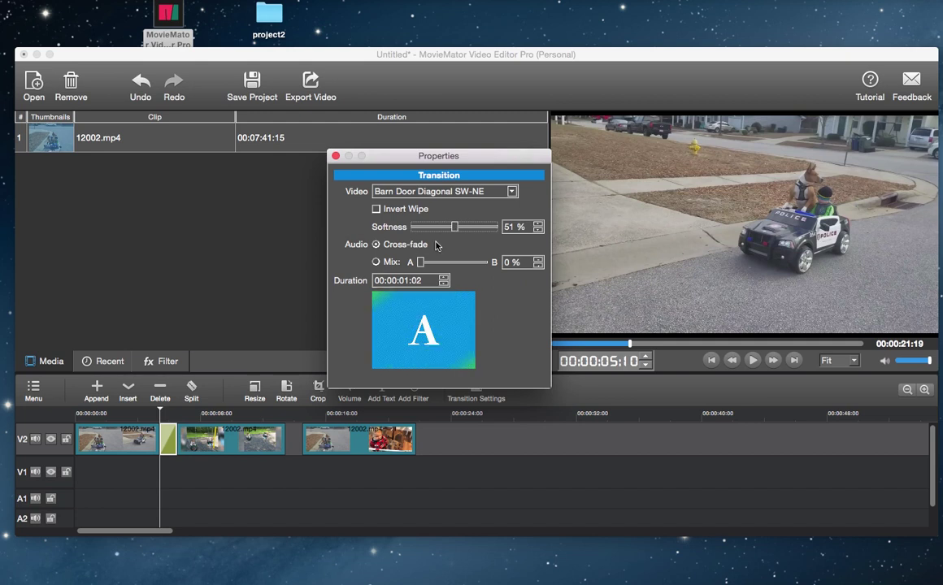
left_click(444, 277)
left_click(444, 277)
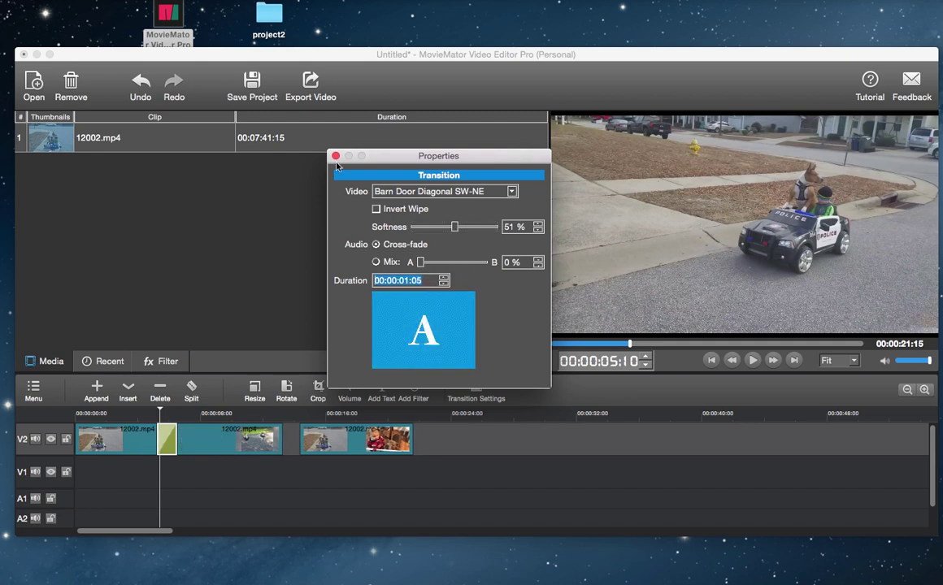
left_click(166, 405)
Step: Preview playback through the first transition
left_click(138, 411)
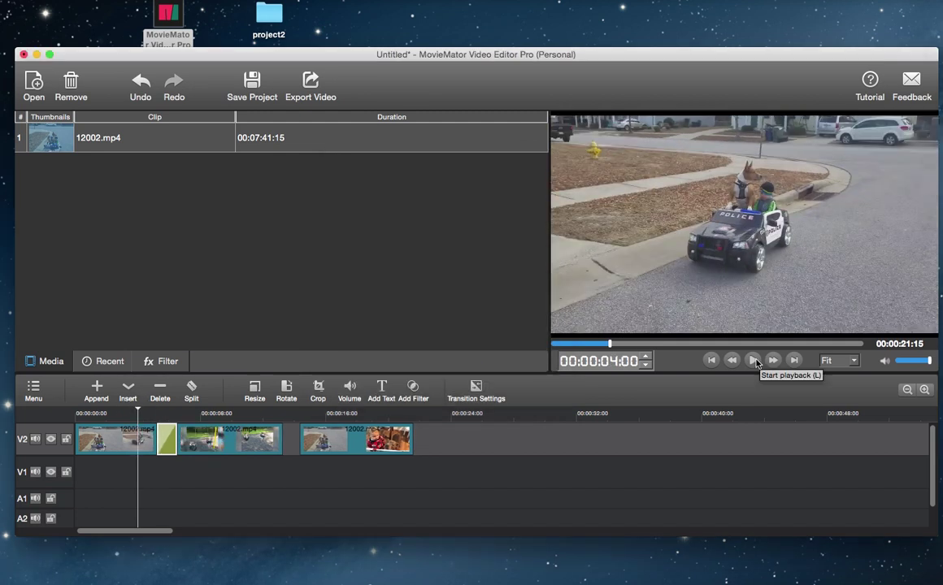
left_click(752, 361)
left_click(754, 360)
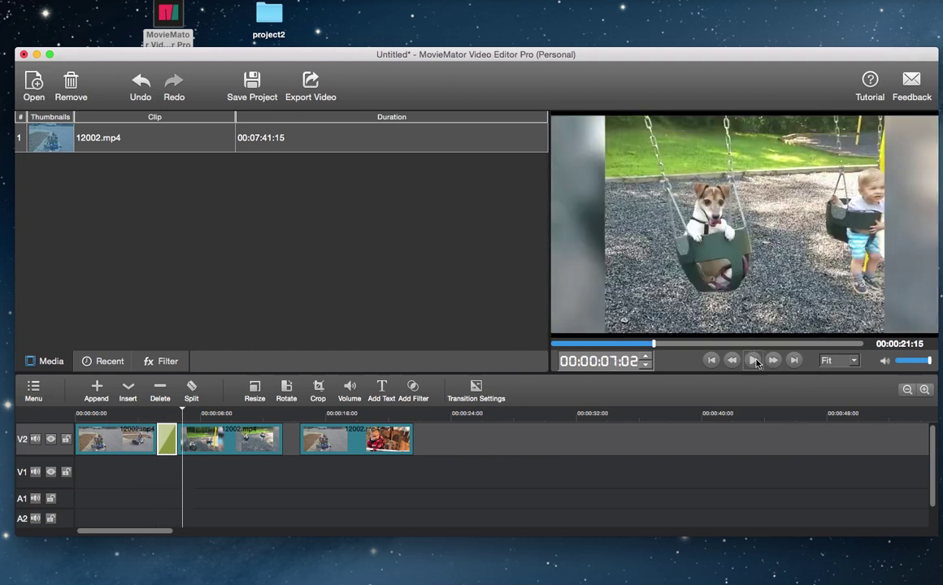
Step: Join clip three to clip two with a Diagonal Top Left transition, audio mixed at 20%, and preview it
left_click_drag(332, 439, 299, 440)
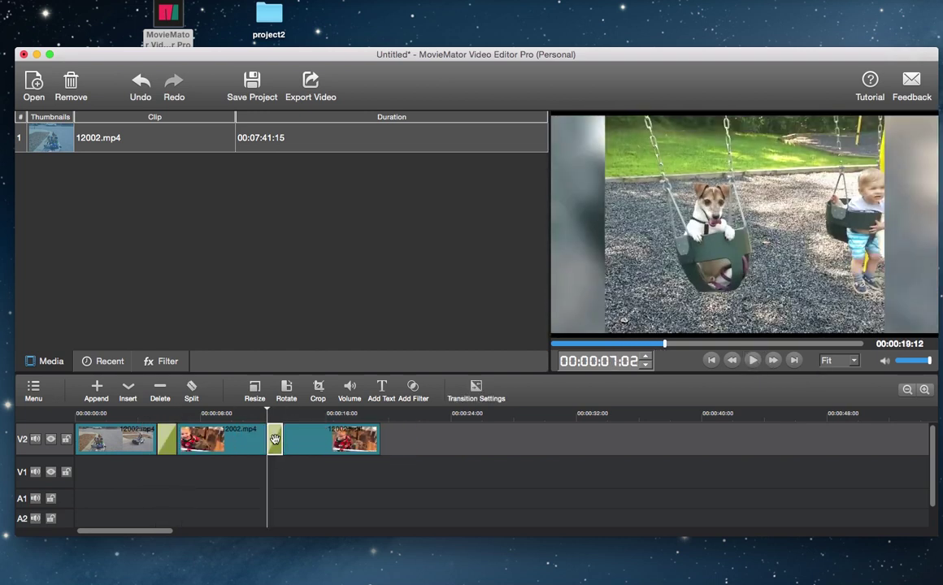
right_click(281, 440)
left_click(301, 446)
left_click(444, 278)
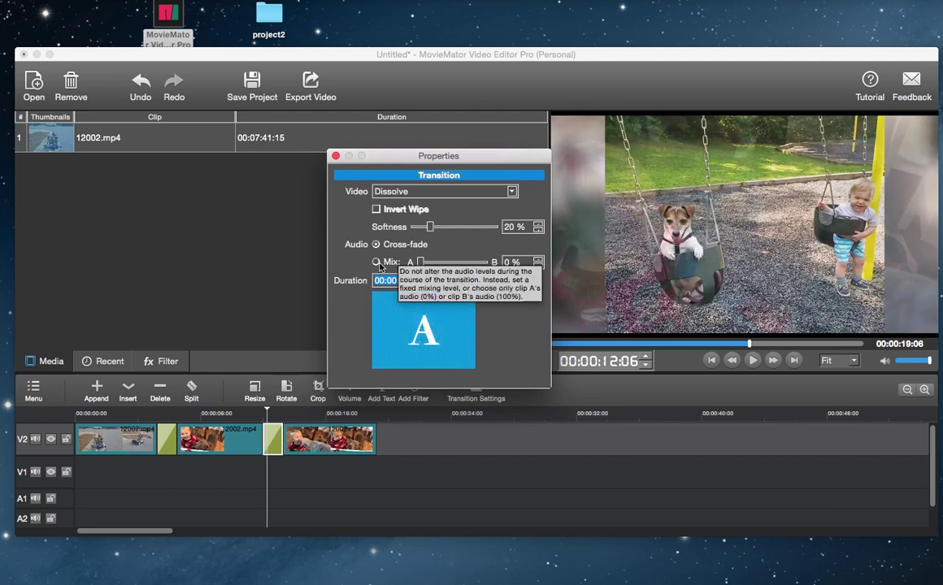
left_click(376, 262)
left_click_drag(420, 262, 453, 262)
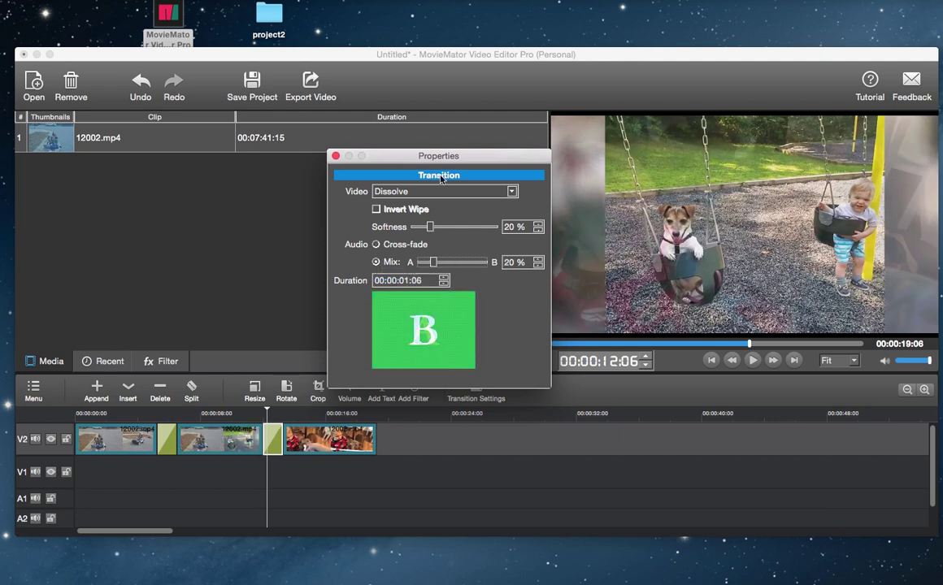
left_click(443, 192)
left_click(426, 289)
key("Escape")
left_click(252, 413)
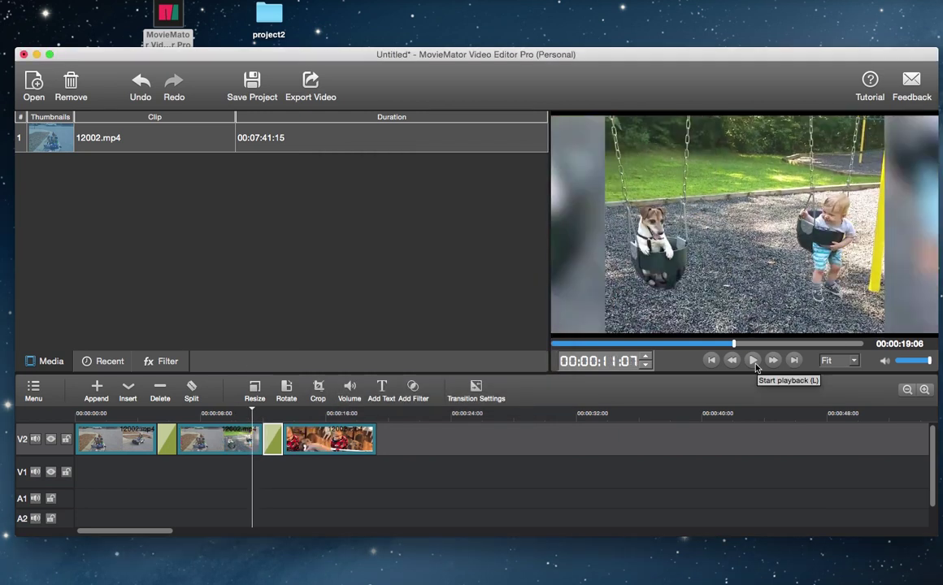
left_click(753, 361)
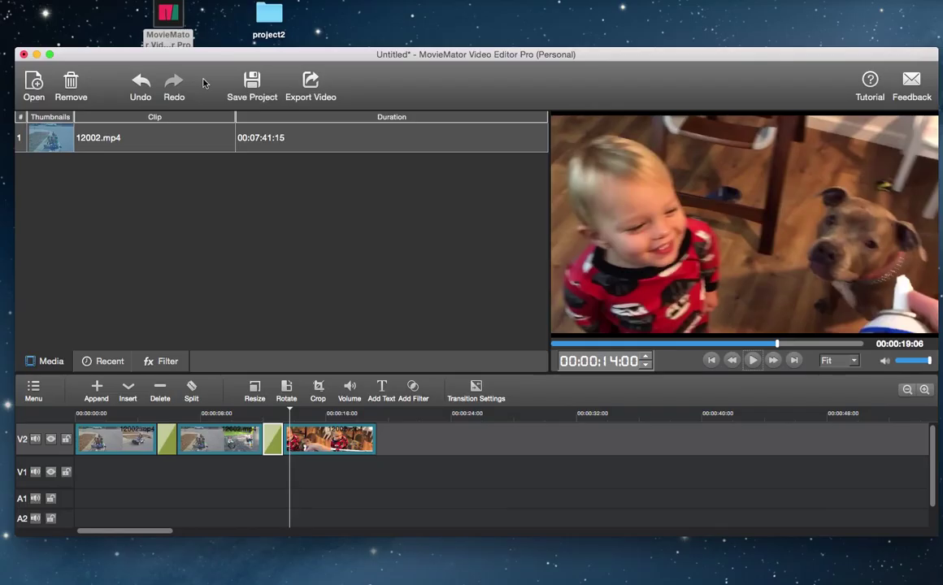
Step: Open the Export dialog and choose the MP4 (H264) preset
left_click(308, 86)
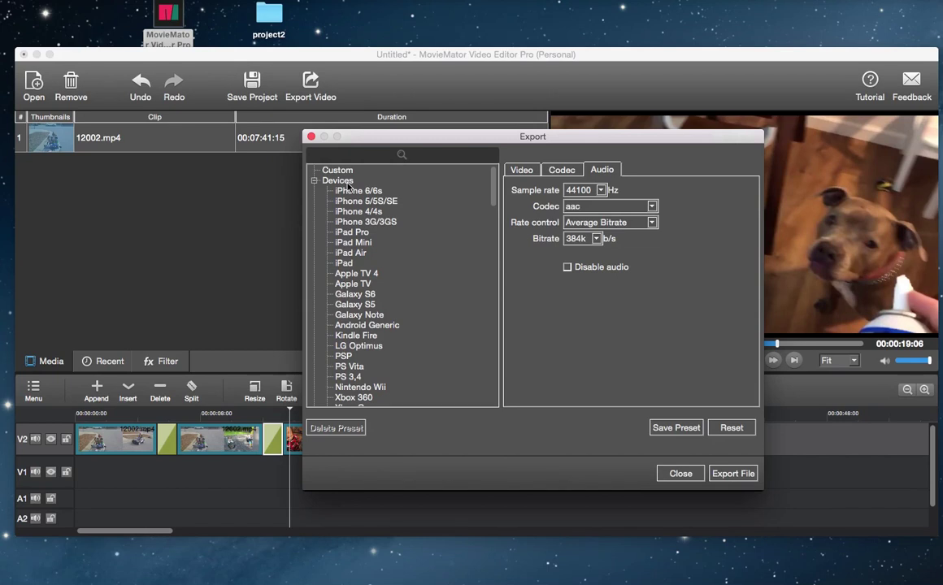
left_click(314, 180)
left_click(314, 201)
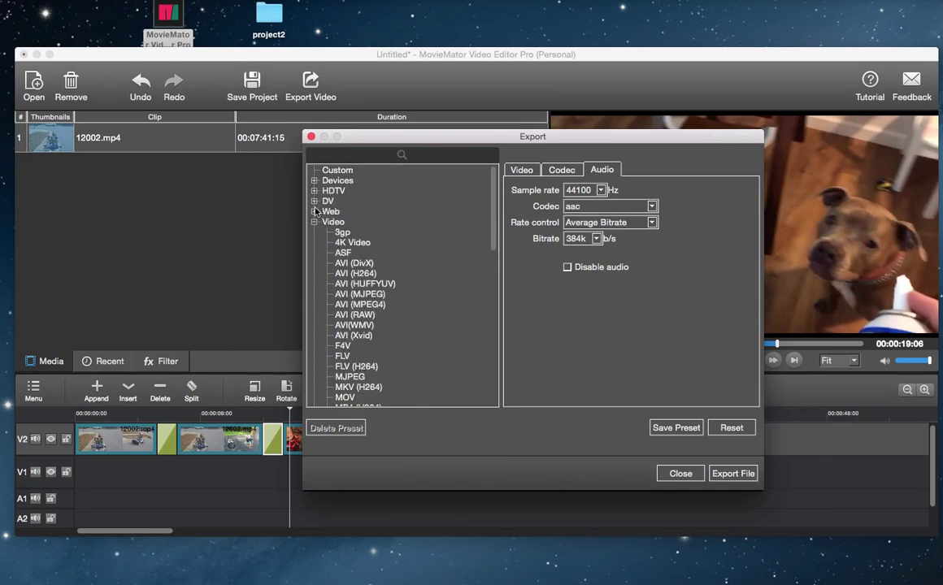
scroll(377, 340, "down", 5)
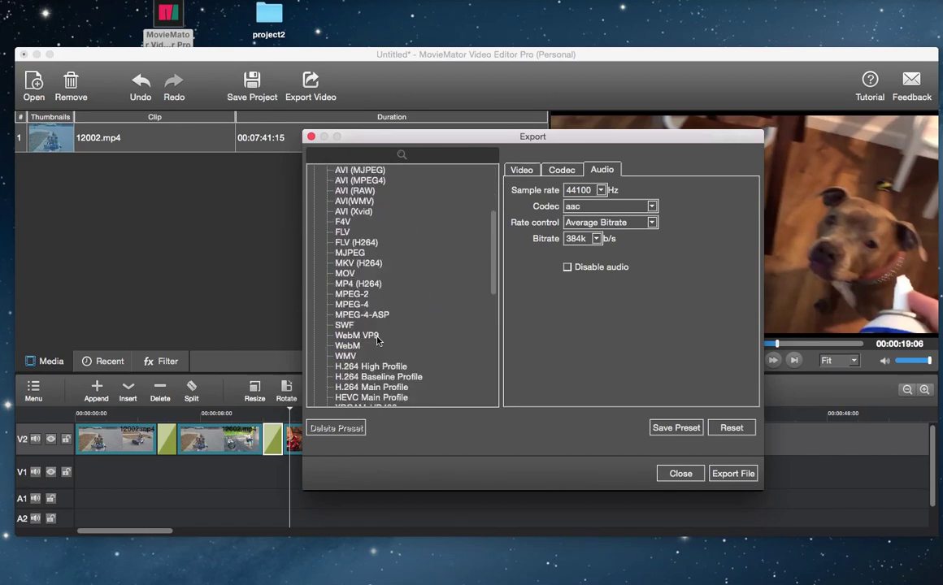
scroll(350, 268, "up", 1)
left_click(357, 314)
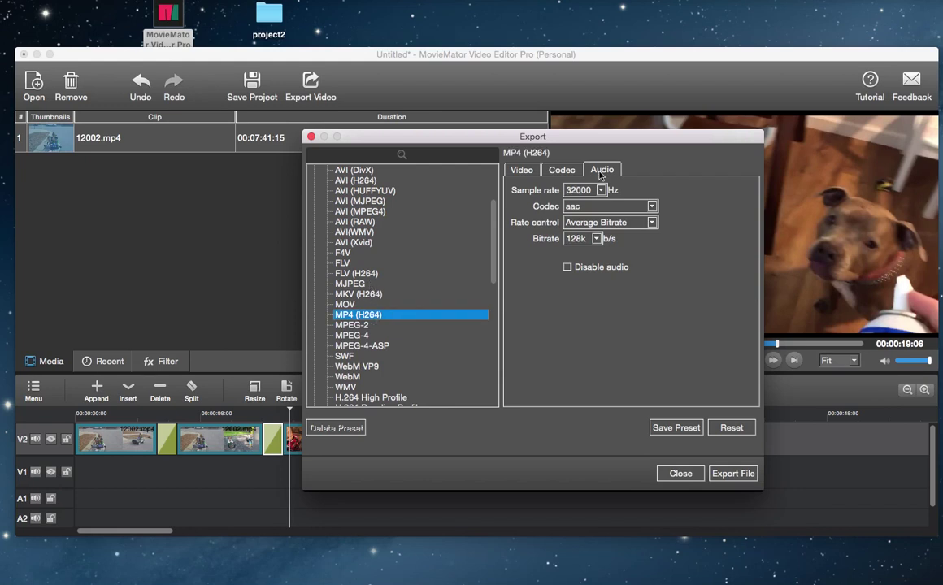
Step: Raise the video codec Quality to 100% in the export settings
left_click(586, 190)
left_click(579, 244)
left_click(571, 171)
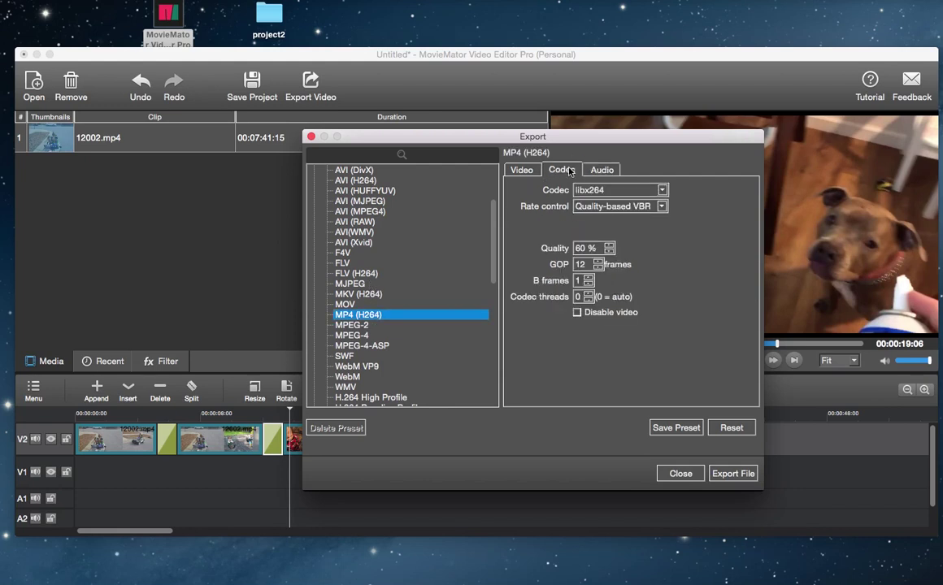
double_click(582, 248)
type("100")
left_click(521, 170)
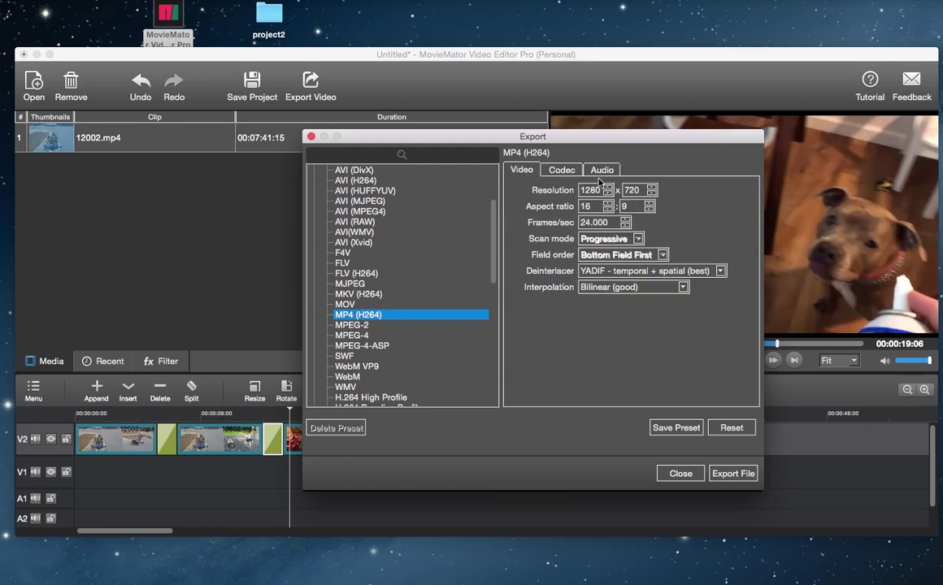